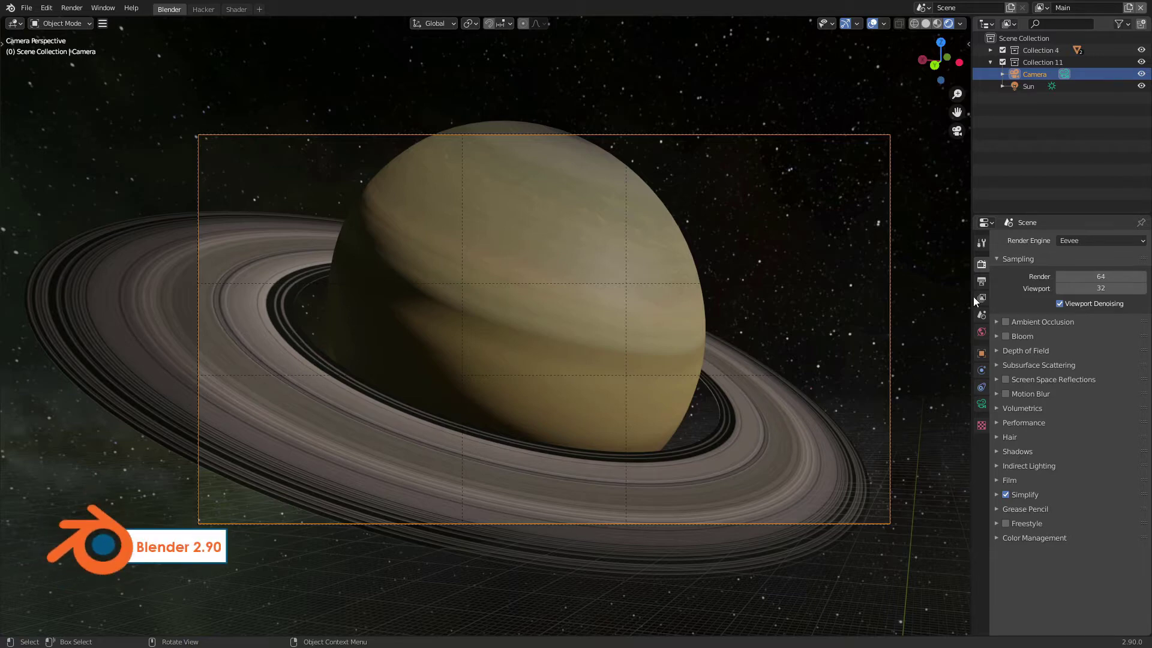
Choose Cycles as the scene's render engine in place of Eevee.
{"action": "left_click", "coordinate": [1071, 241]}
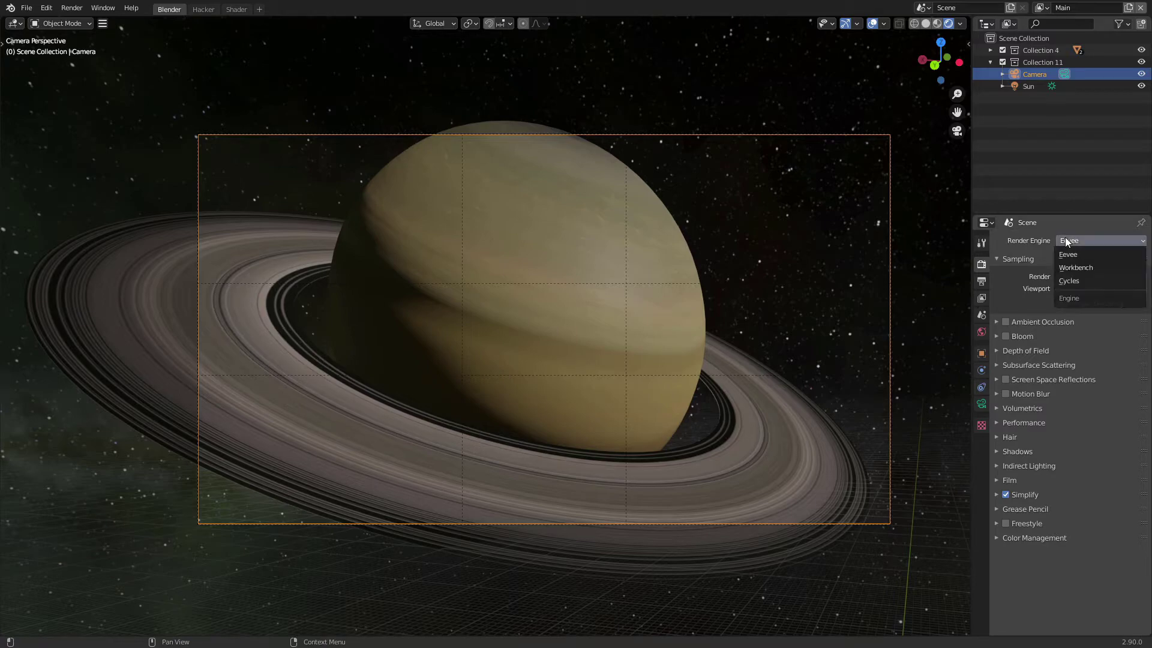
{"action": "left_click", "coordinate": [1069, 280]}
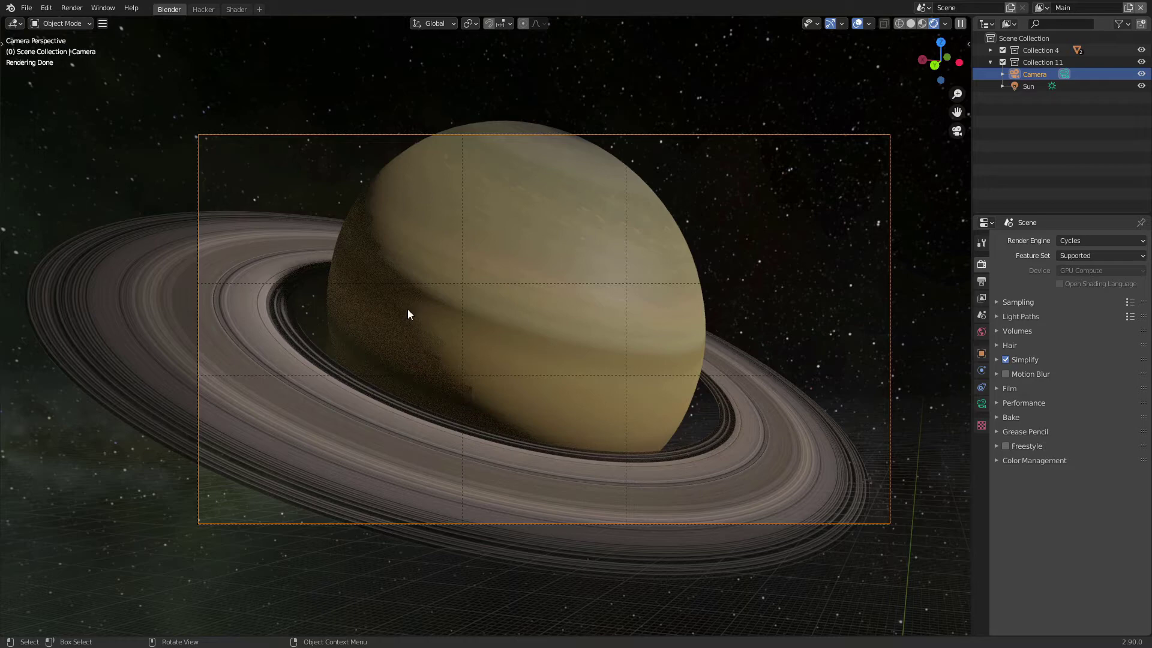
Render a still image of the Saturn scene to inspect the planet's shadow edge.
{"action": "left_click", "coordinate": [72, 8]}
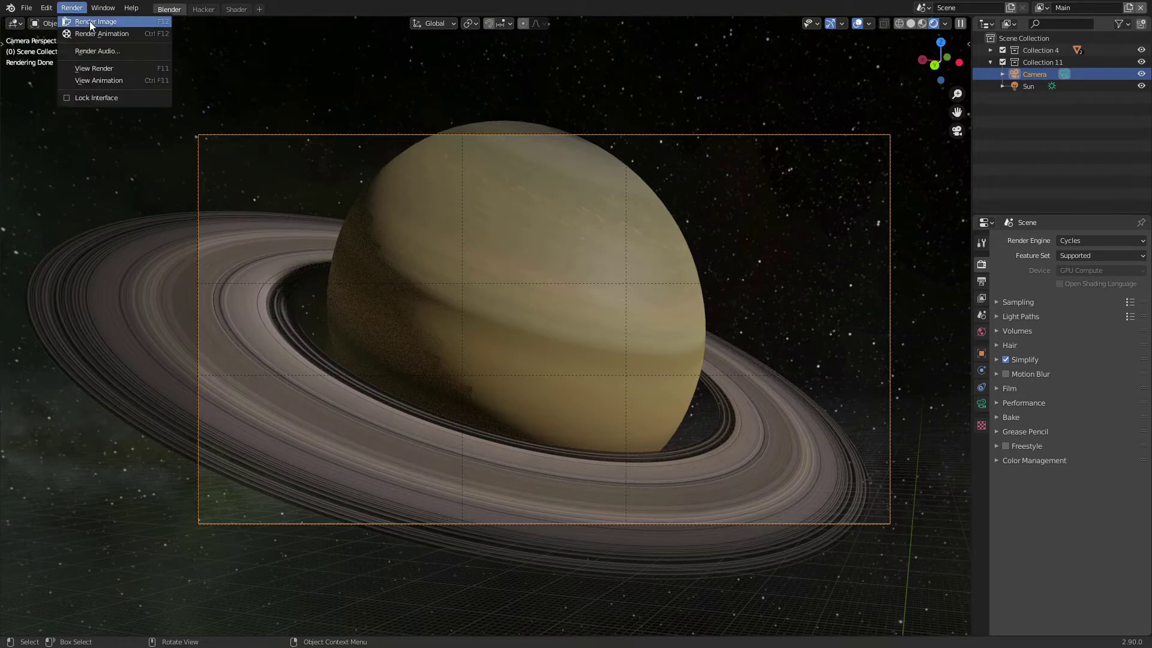
{"action": "left_click", "coordinate": [90, 21]}
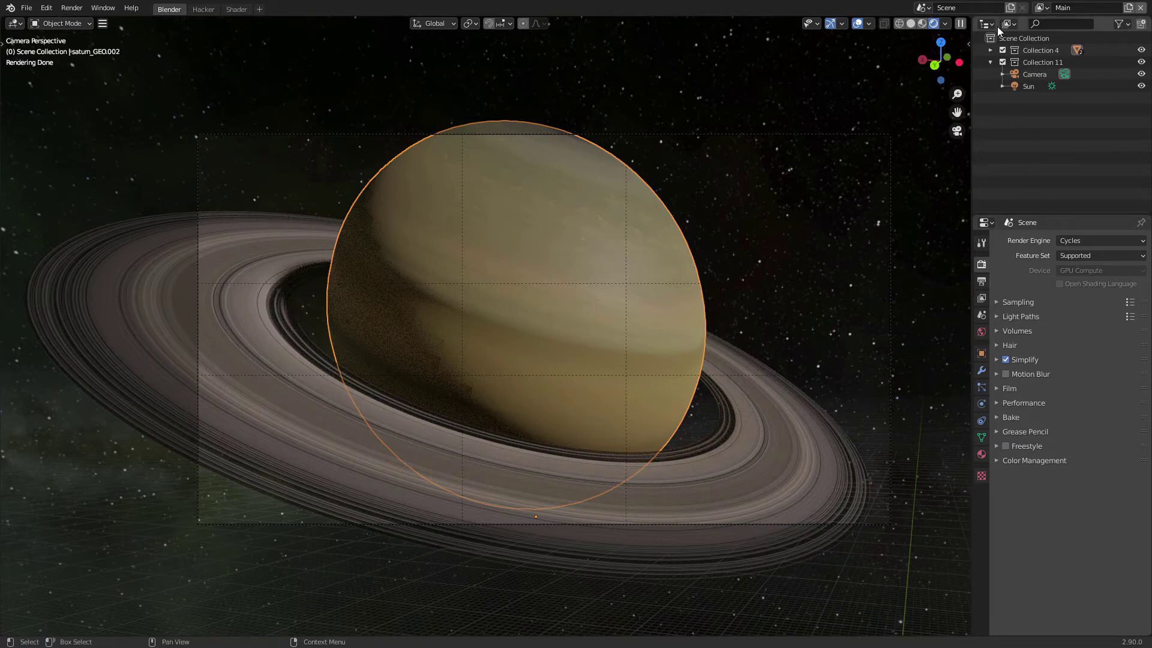
Switch the viewport to Material Preview and show the planet's modifier settings.
{"action": "left_click", "coordinate": [923, 24]}
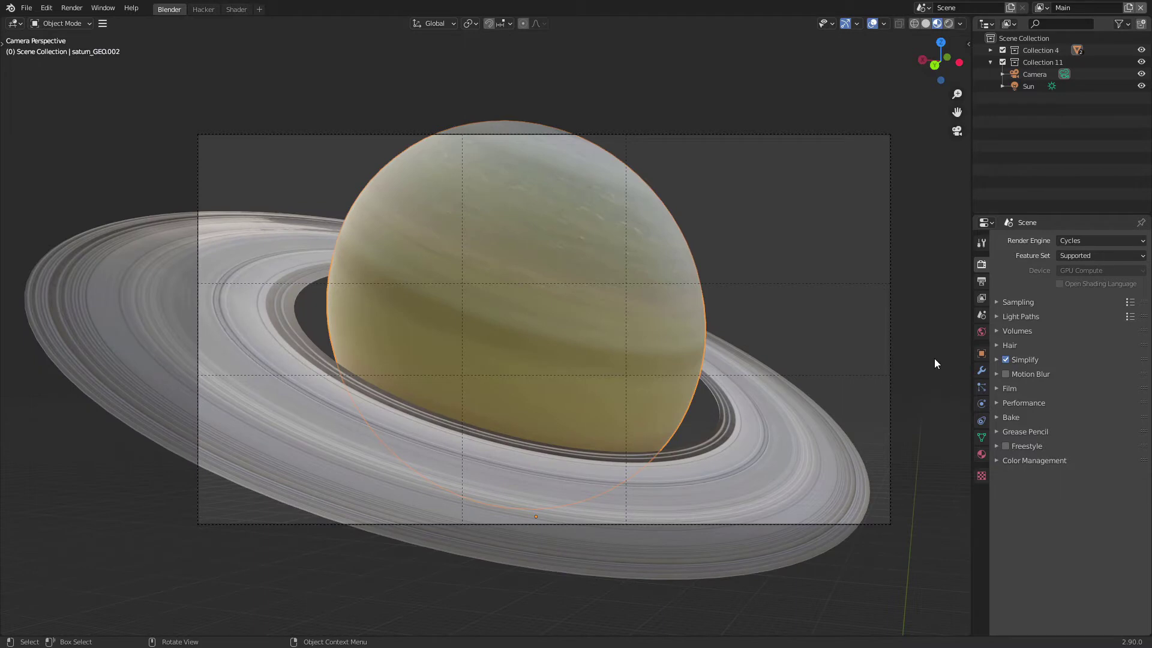
{"action": "left_click", "coordinate": [981, 371]}
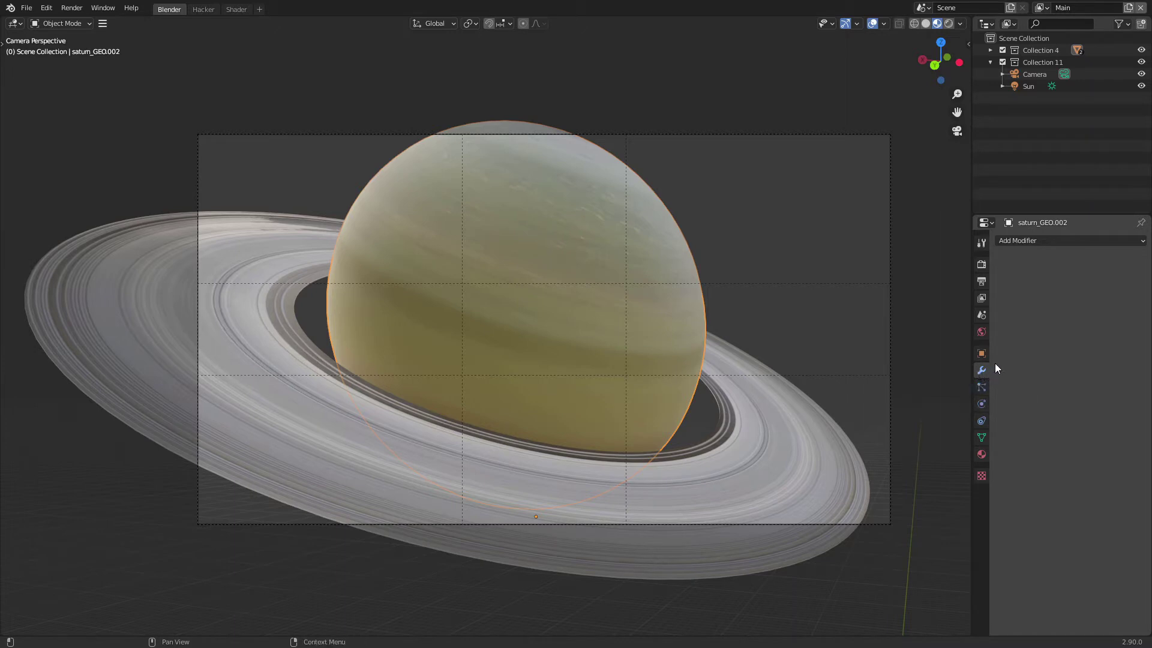
Add a Subdivision Surface modifier to the planet with render level 5.
{"action": "left_click", "coordinate": [1023, 240]}
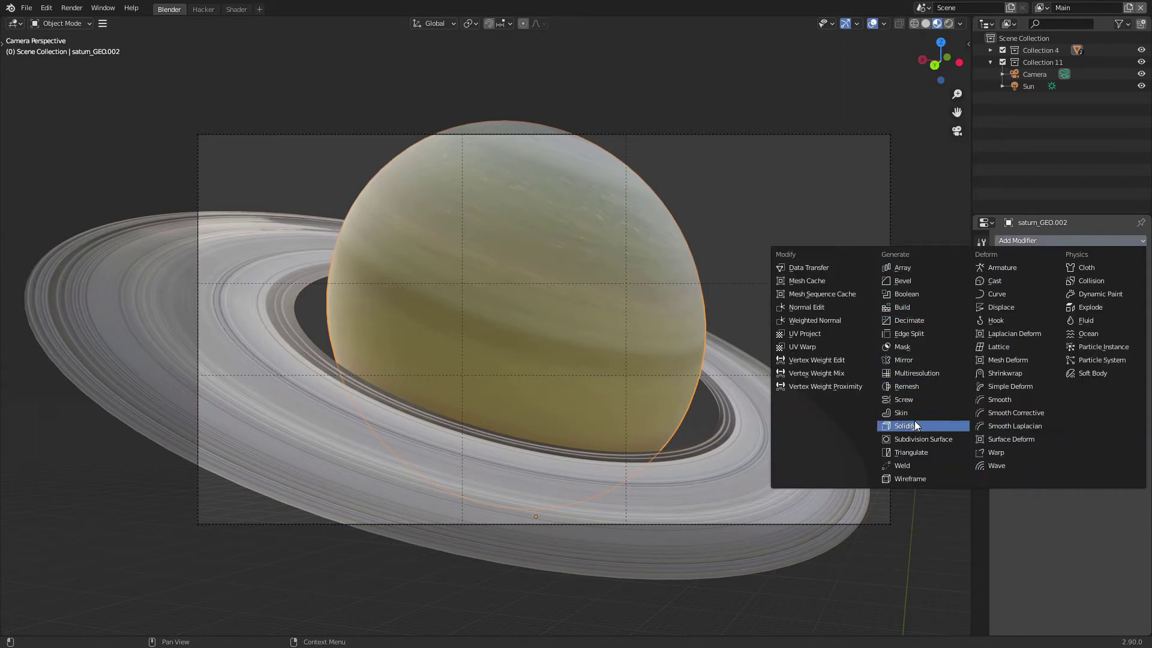
{"action": "left_click", "coordinate": [912, 437]}
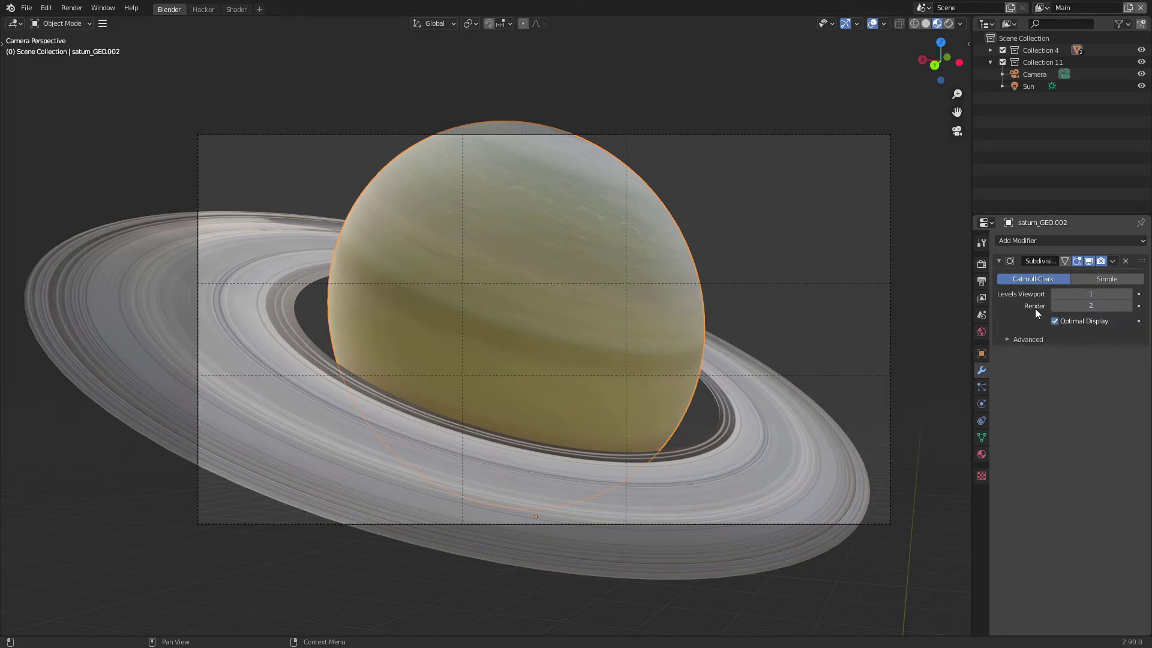
{"action": "double_click", "coordinate": [1091, 306]}
{"action": "type", "text": "1"}
{"action": "key", "text": "Return"}
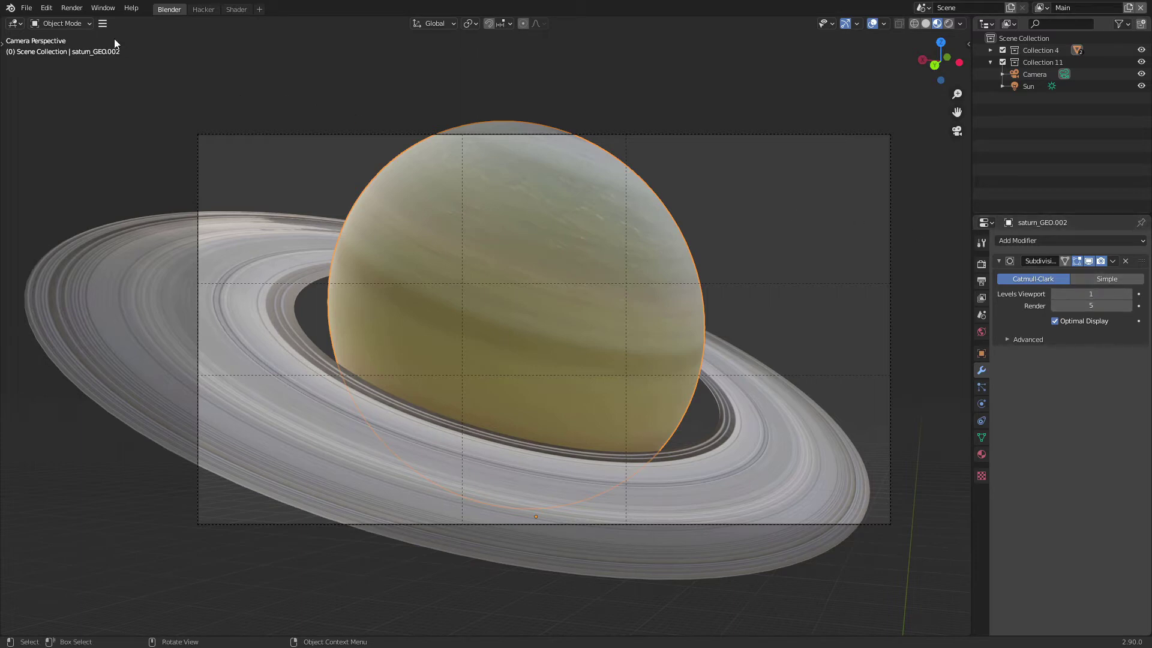
Render the scene again with the subdivided planet to compare the shadow edge.
{"action": "left_click", "coordinate": [72, 9]}
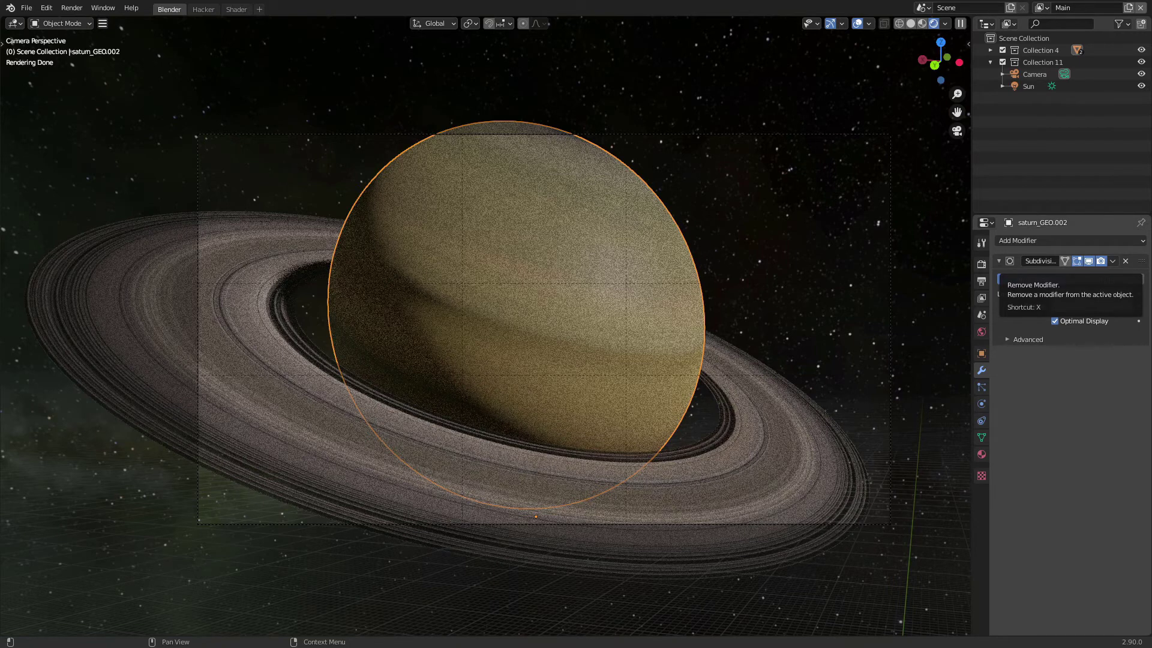
Remove the planet's Subdivision Surface modifier and show its object settings.
{"action": "left_click", "coordinate": [1125, 261]}
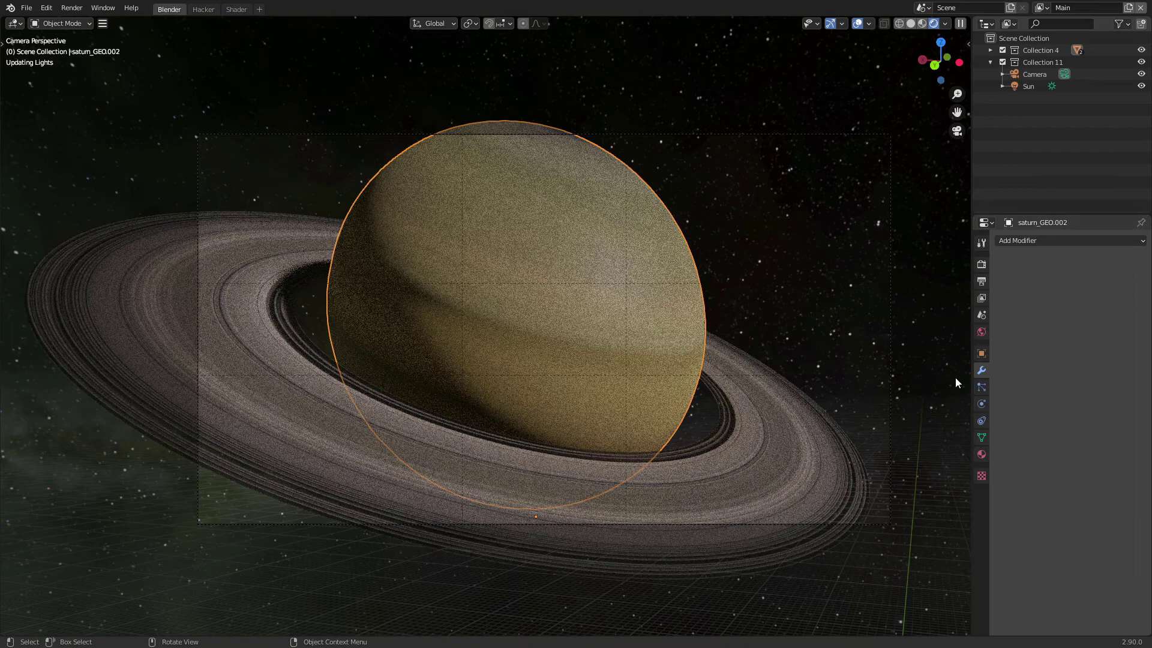
{"action": "left_click", "coordinate": [980, 354]}
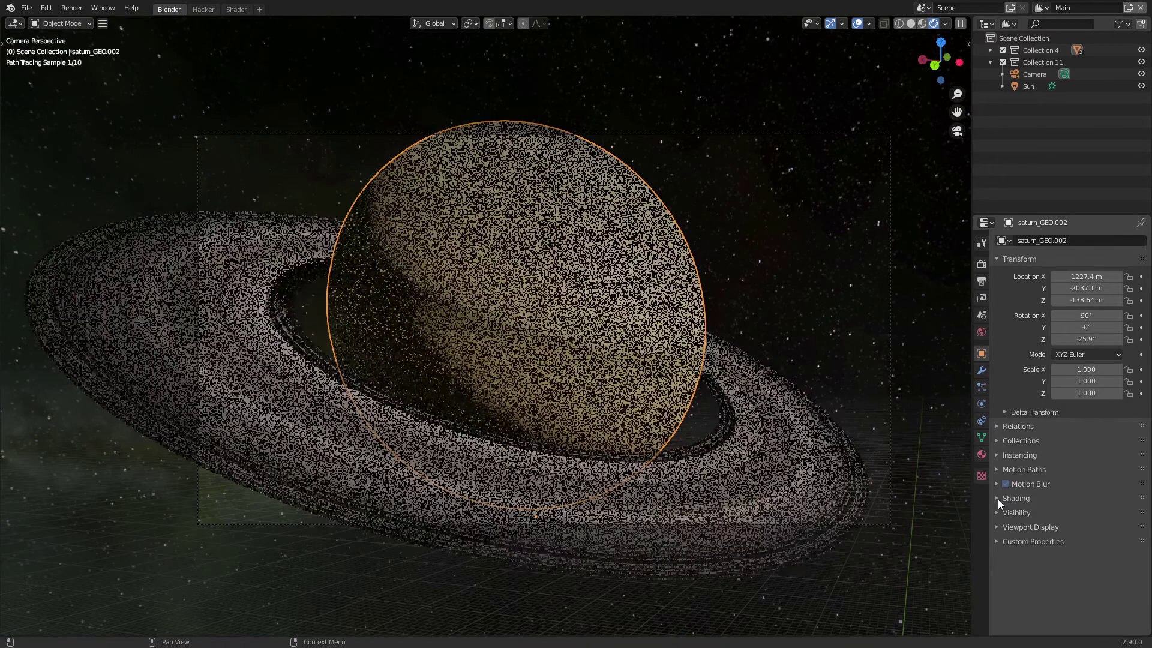
Set the planet's Shadow Terminator Offset to 0.1 in the Shading panel.
{"action": "left_click", "coordinate": [998, 500]}
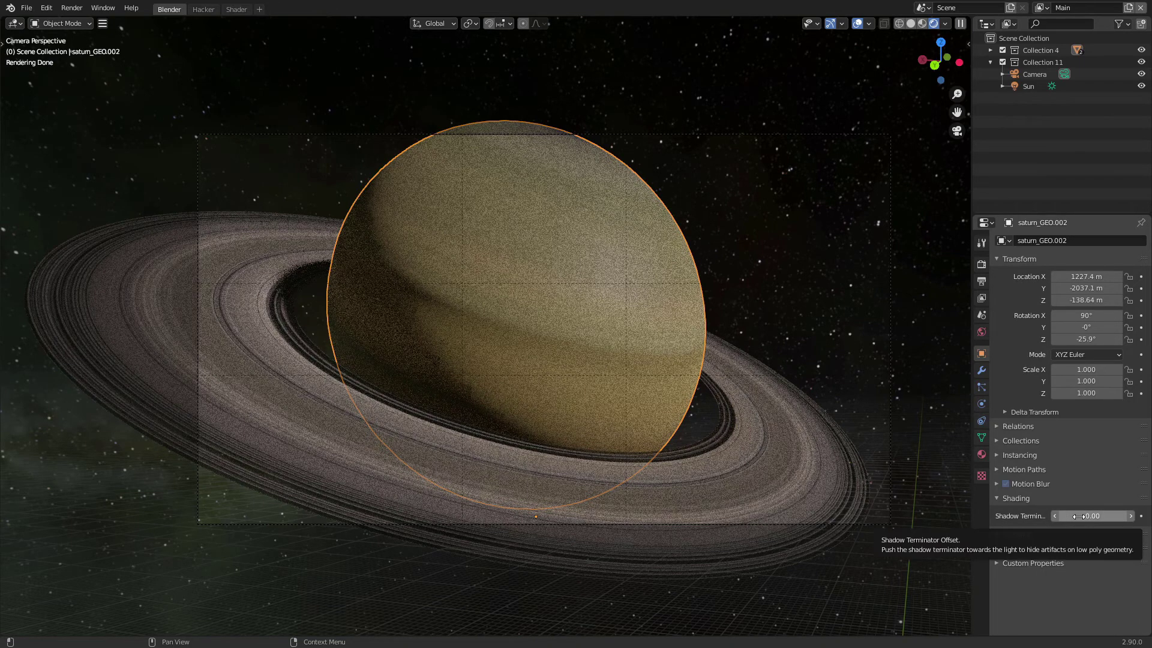
{"action": "double_click", "coordinate": [1078, 516]}
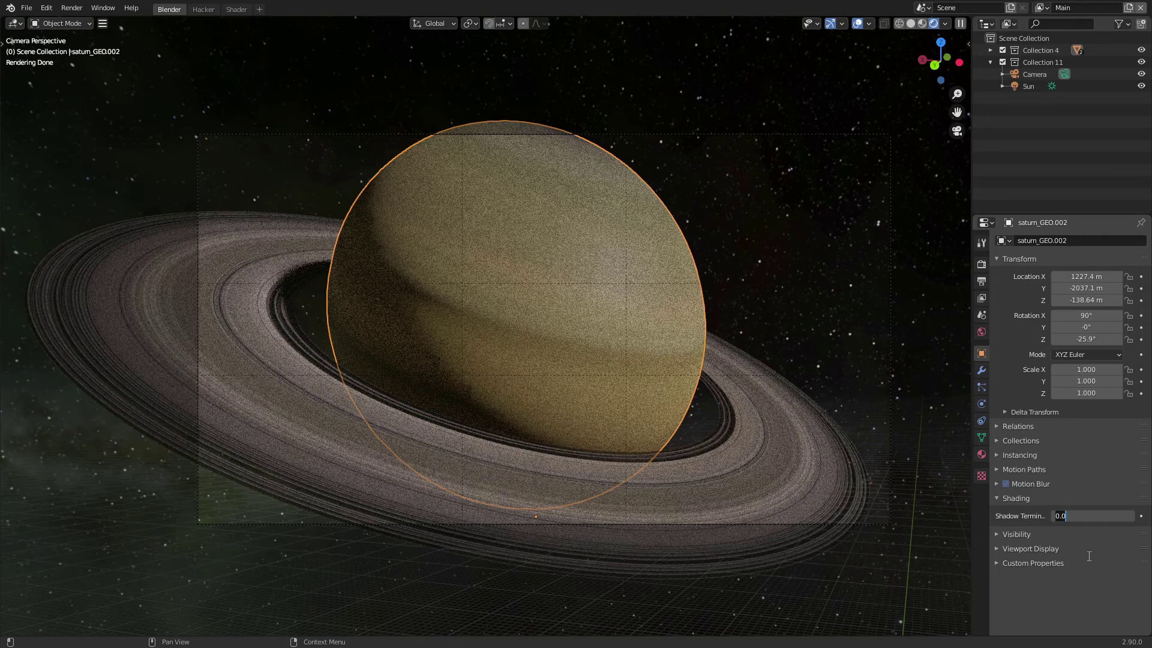
{"action": "left_click", "coordinate": [1071, 516]}
{"action": "key", "text": "BackSpace"}
{"action": "type", "text": "1"}
{"action": "key", "text": "Return"}
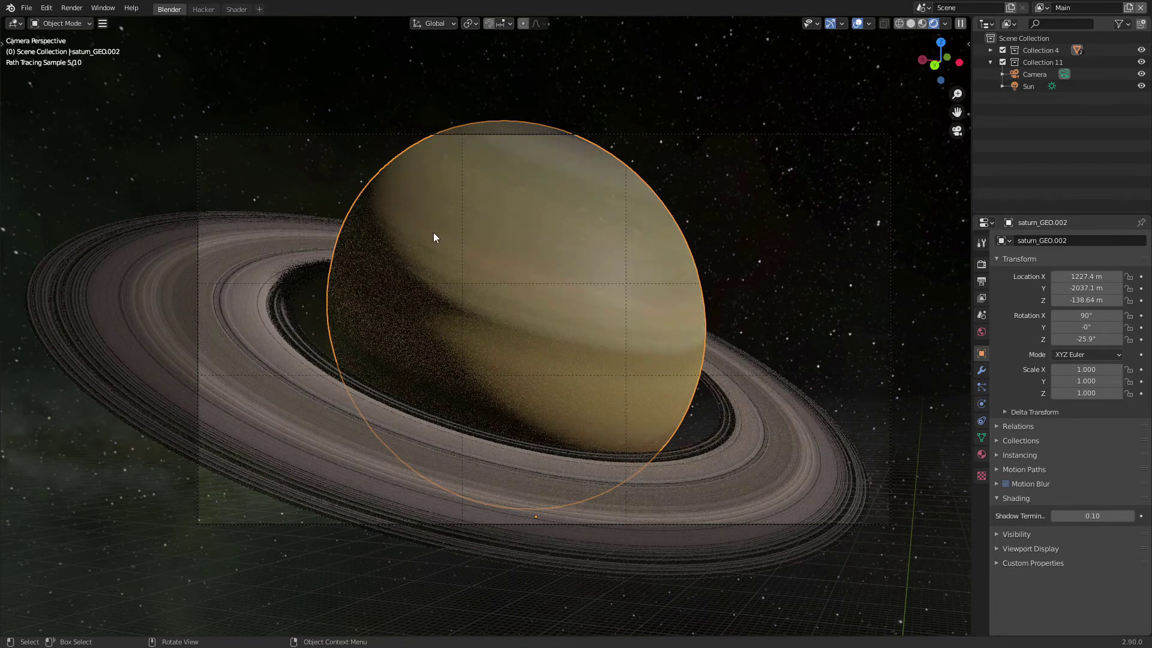
Render the scene with the 0.10 shadow offset to confirm the artifacts are gone.
{"action": "left_click", "coordinate": [73, 9]}
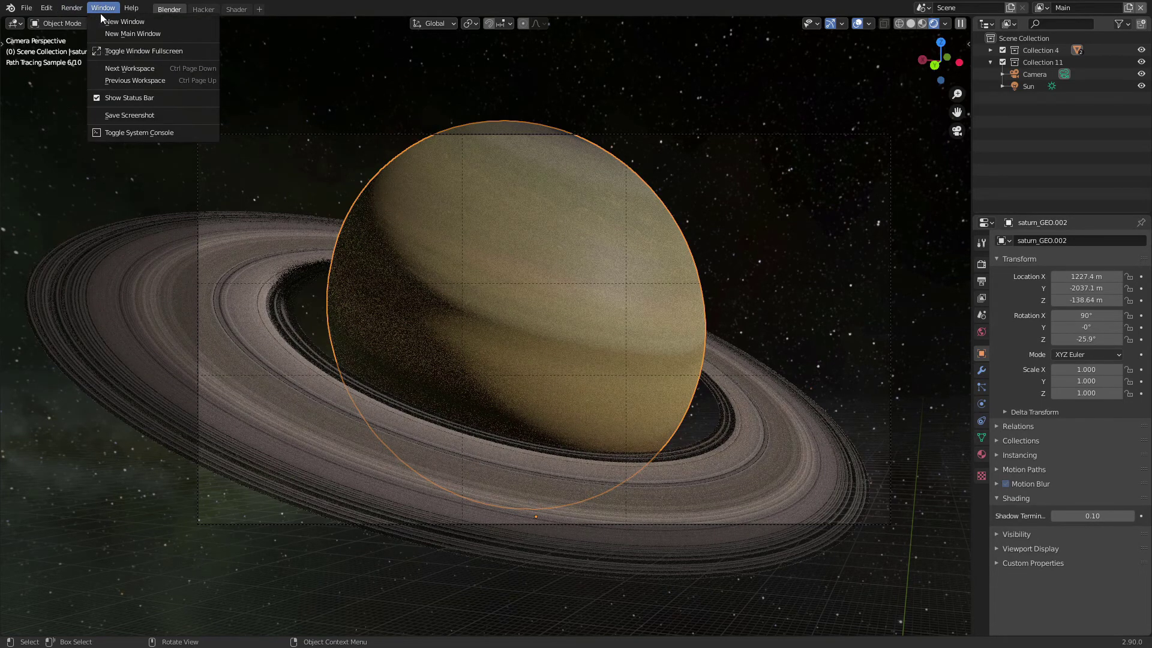